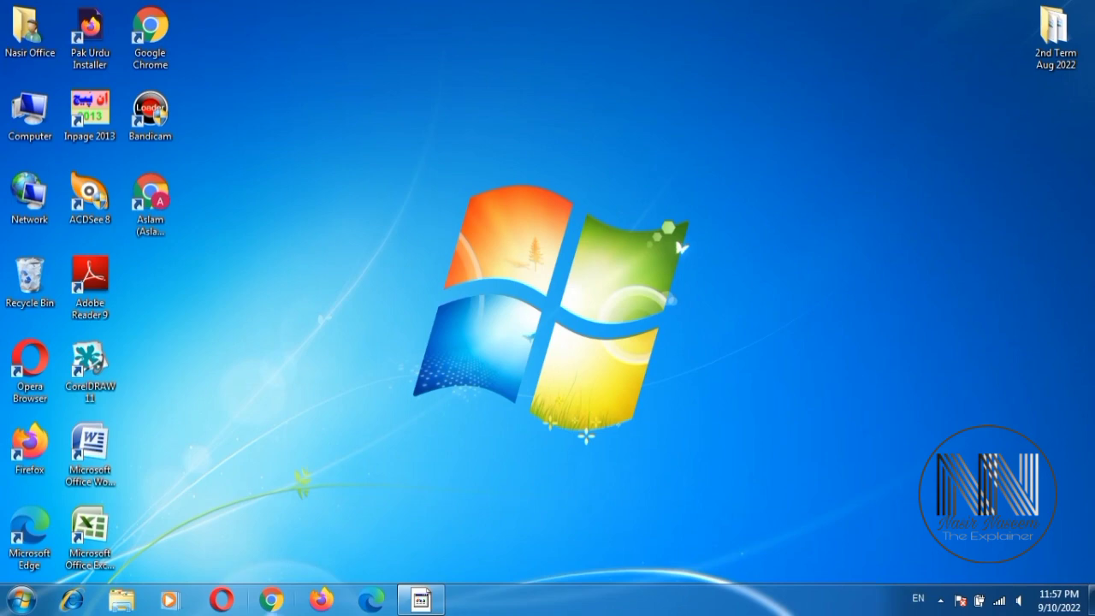
Step: Launch Chrome and open the other profile's window from the profile list
left_click(271, 600)
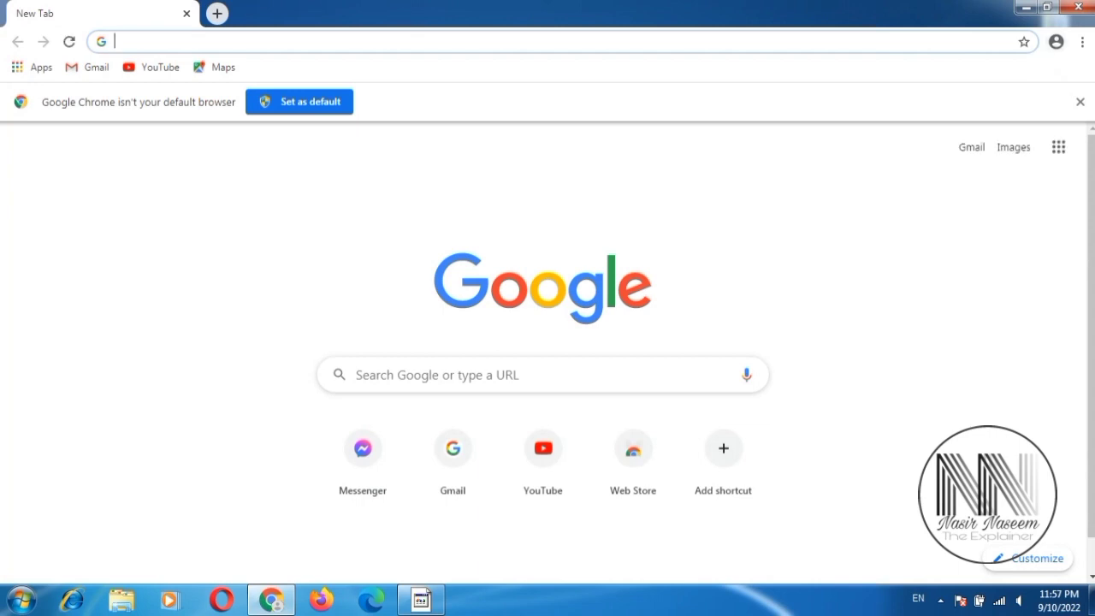
left_click(1057, 41)
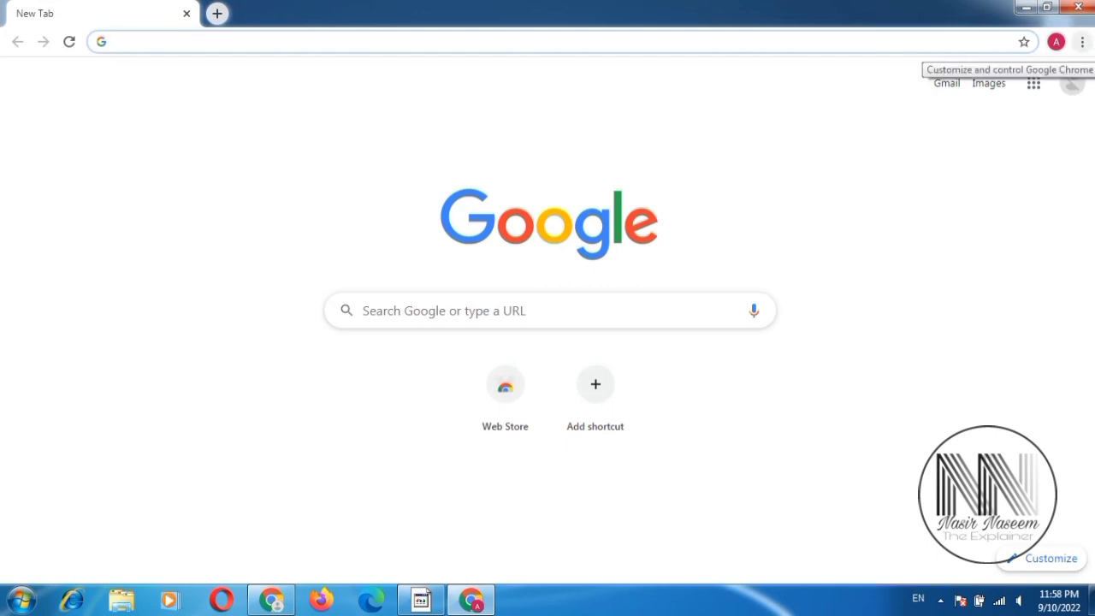
Step: Open History from Chrome's main menu to list Saturday, September 10, 2022 entries
left_click(1083, 41)
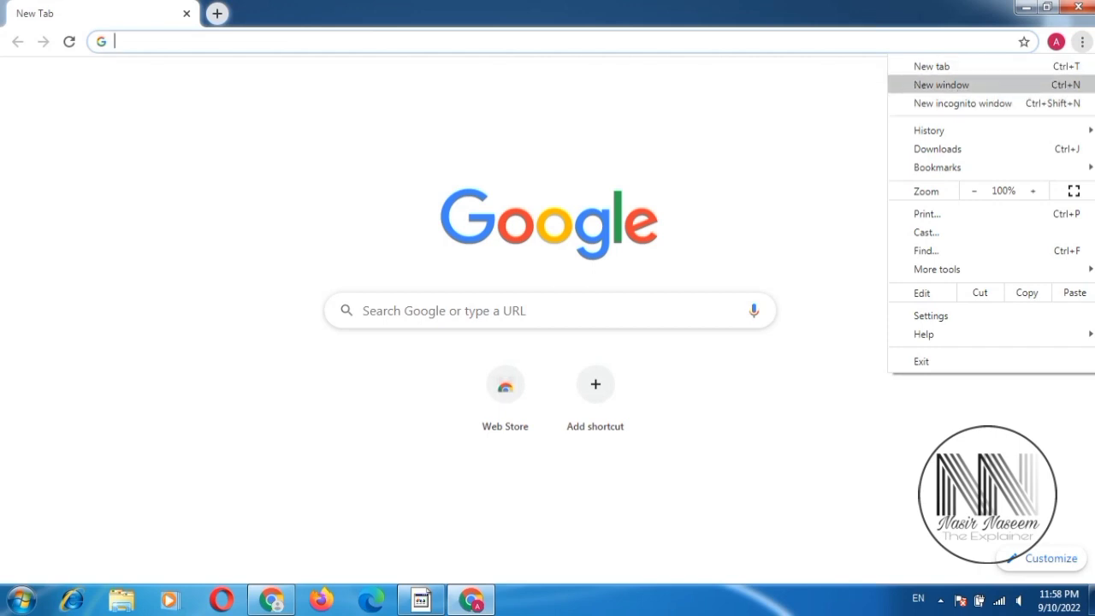
mouse_move(929, 130)
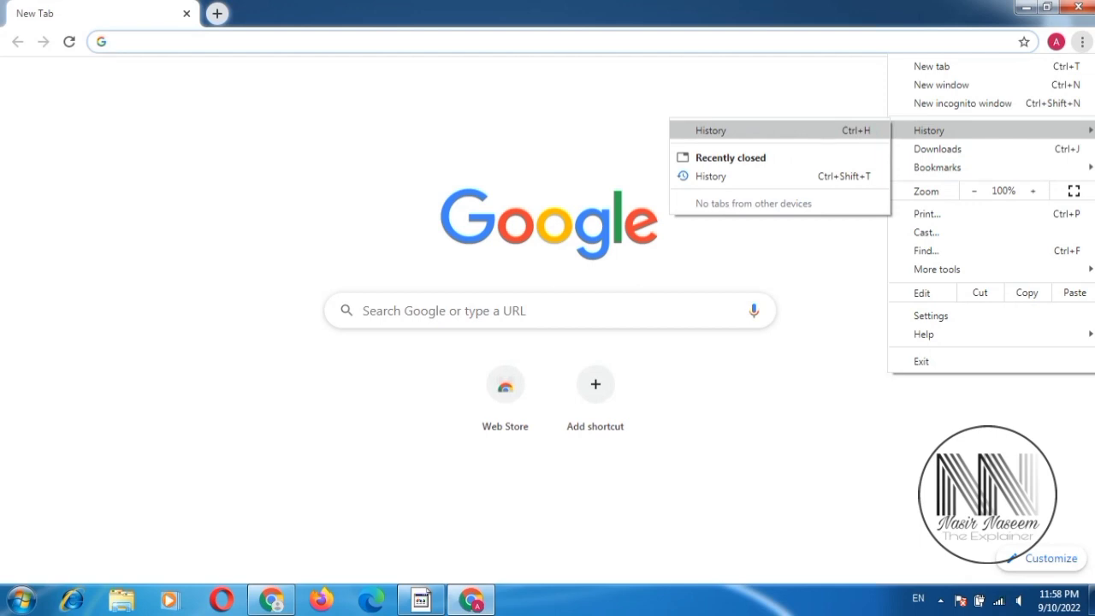
key("Return")
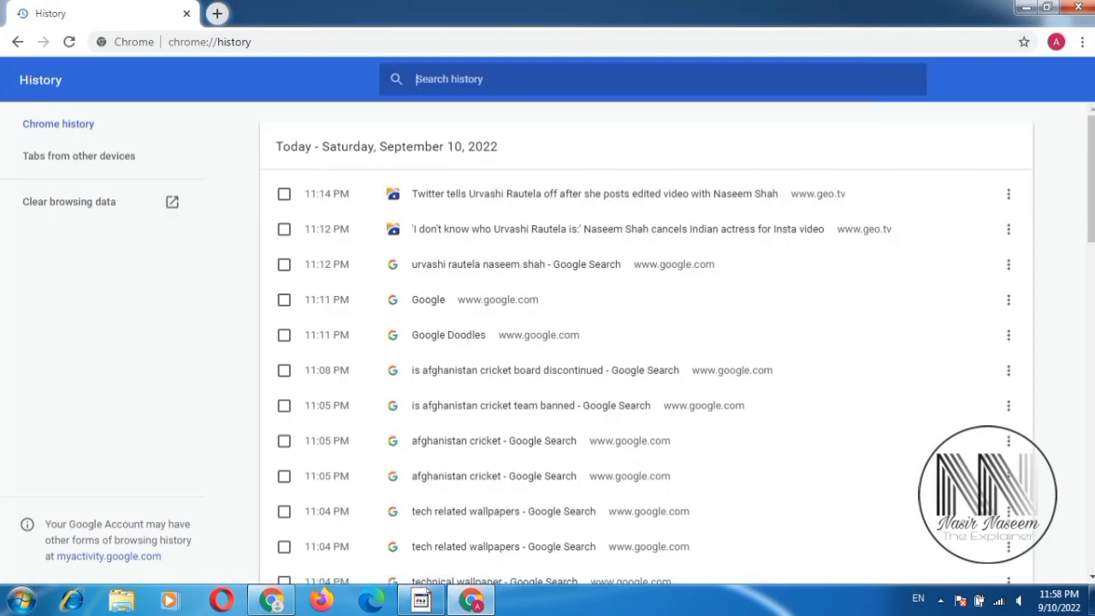
scroll(646, 342, "down", 2)
scroll(646, 343, "up", 2)
scroll(646, 342, "down", 1)
scroll(646, 343, "down", 5)
scroll(646, 343, "up", 6)
scroll(646, 342, "down", 6)
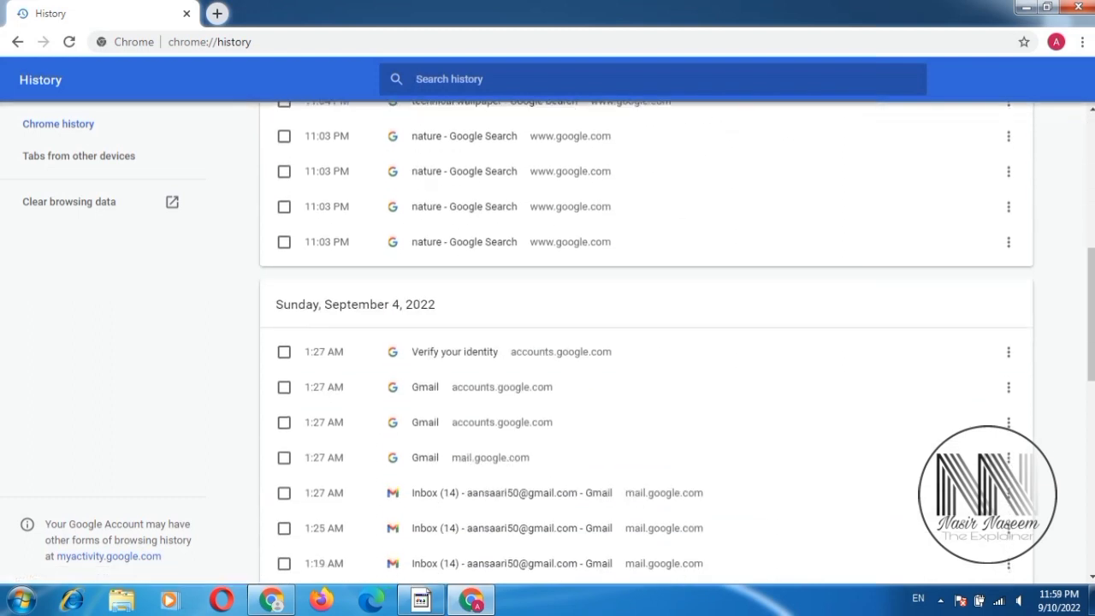
scroll(322, 347, "down", 10)
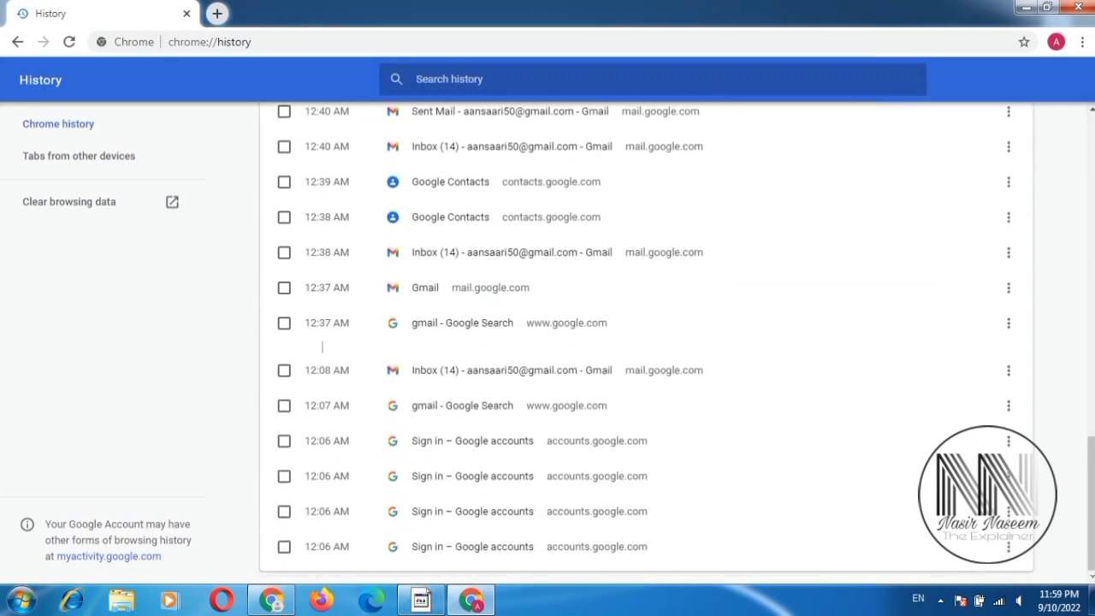
scroll(321, 346, "up", 15)
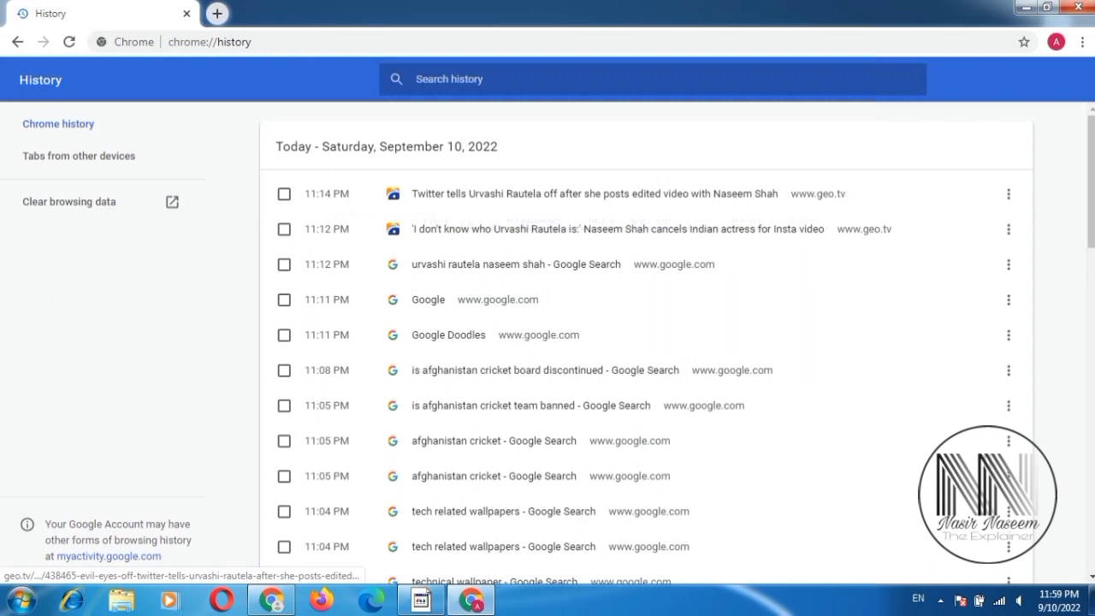
Step: Remove the 11:14 PM geo.tv, 11:11 PM Google and Google Doodles entries from history
left_click(445, 79)
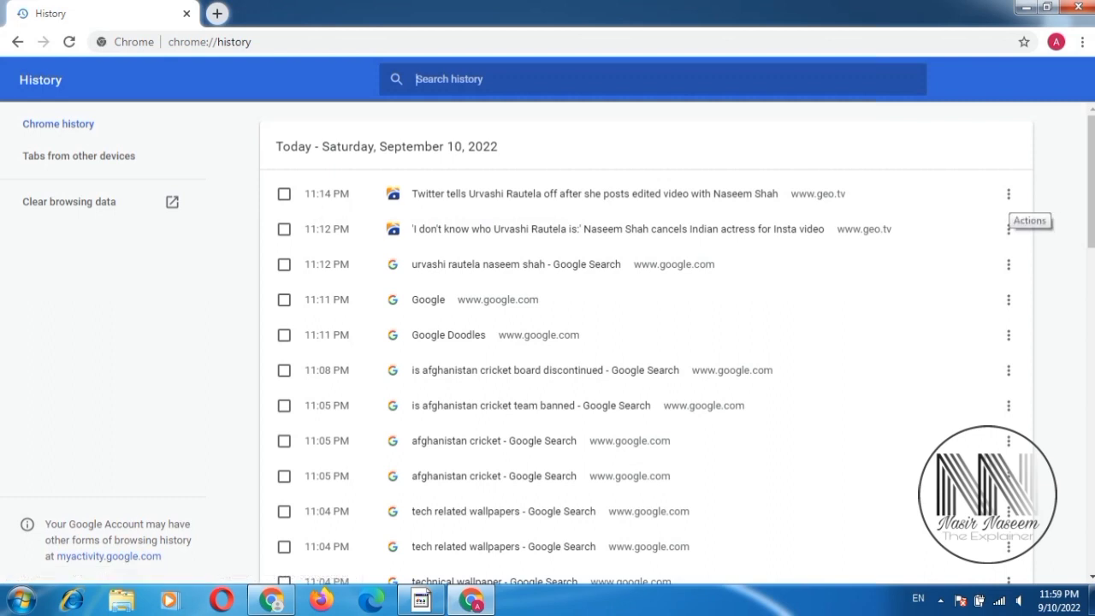
left_click(1009, 229)
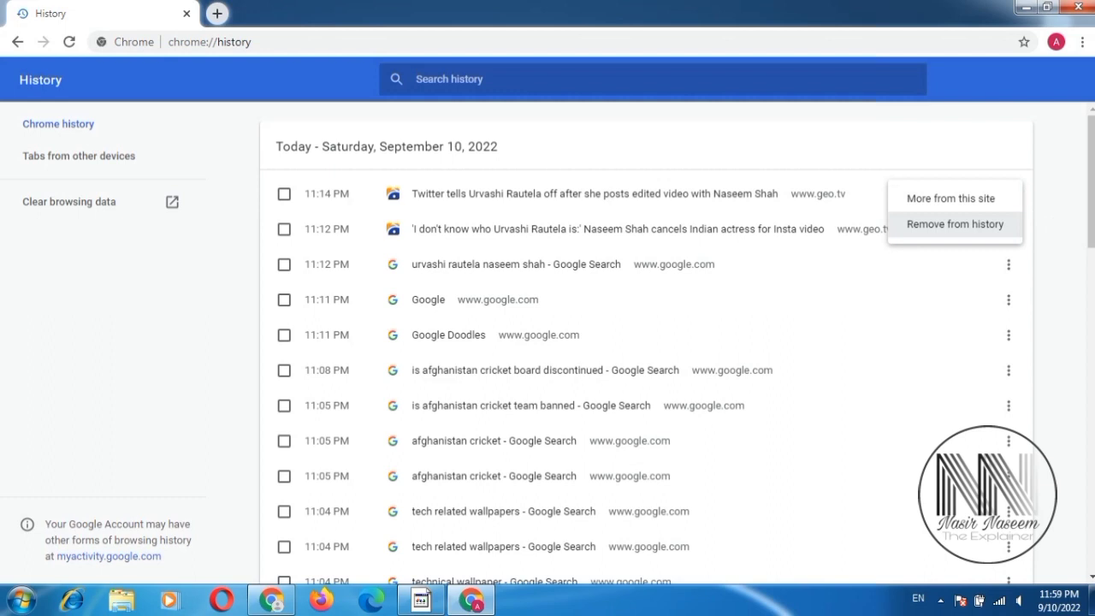
left_click(955, 224)
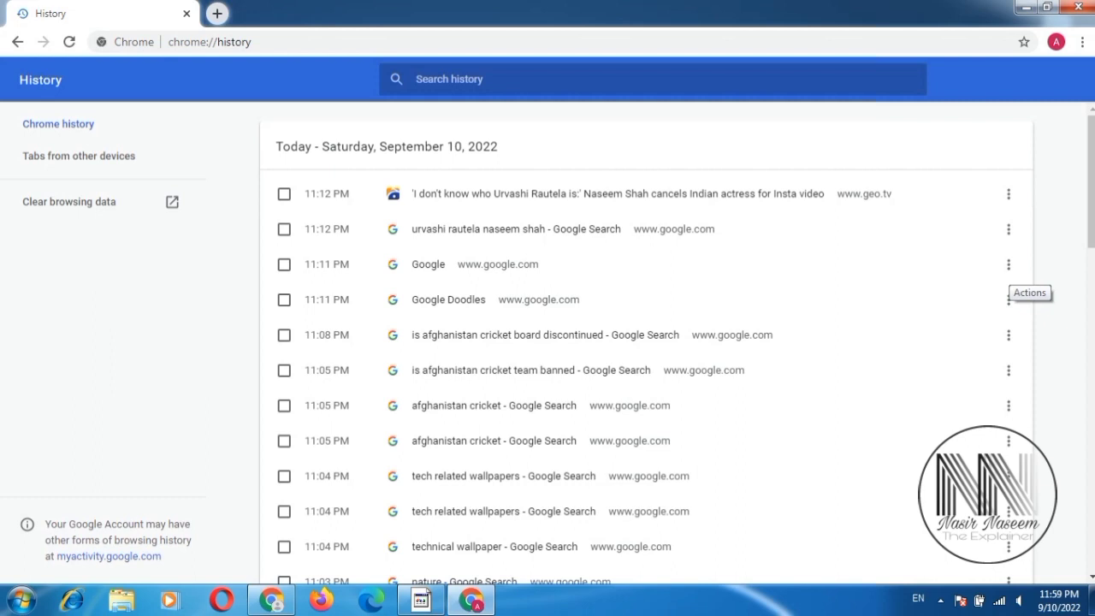
left_click(1009, 264)
left_click(955, 293)
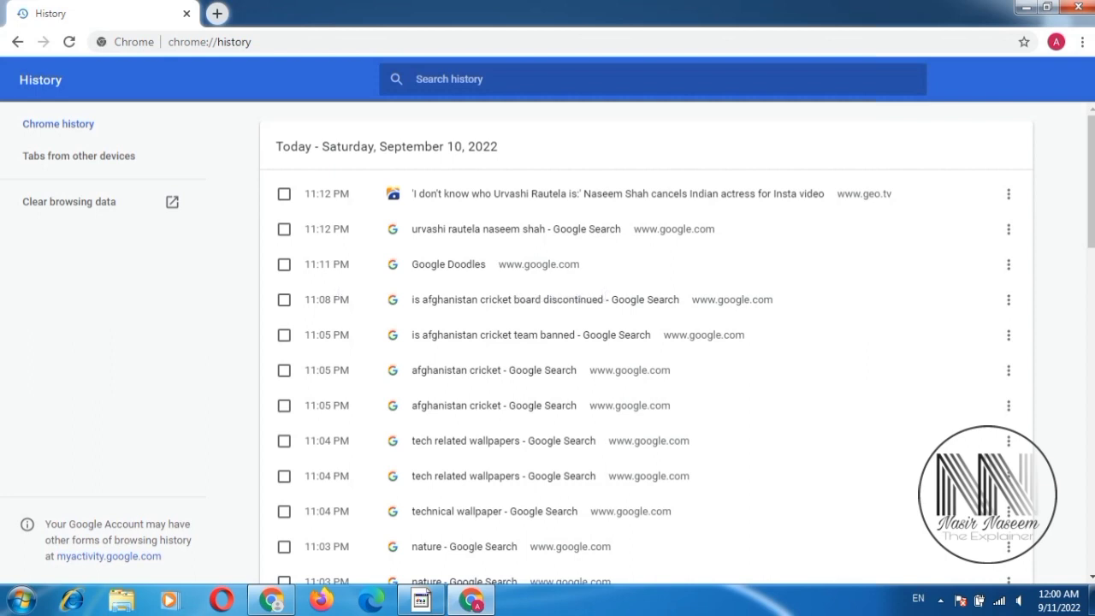
left_click(1009, 264)
left_click(955, 295)
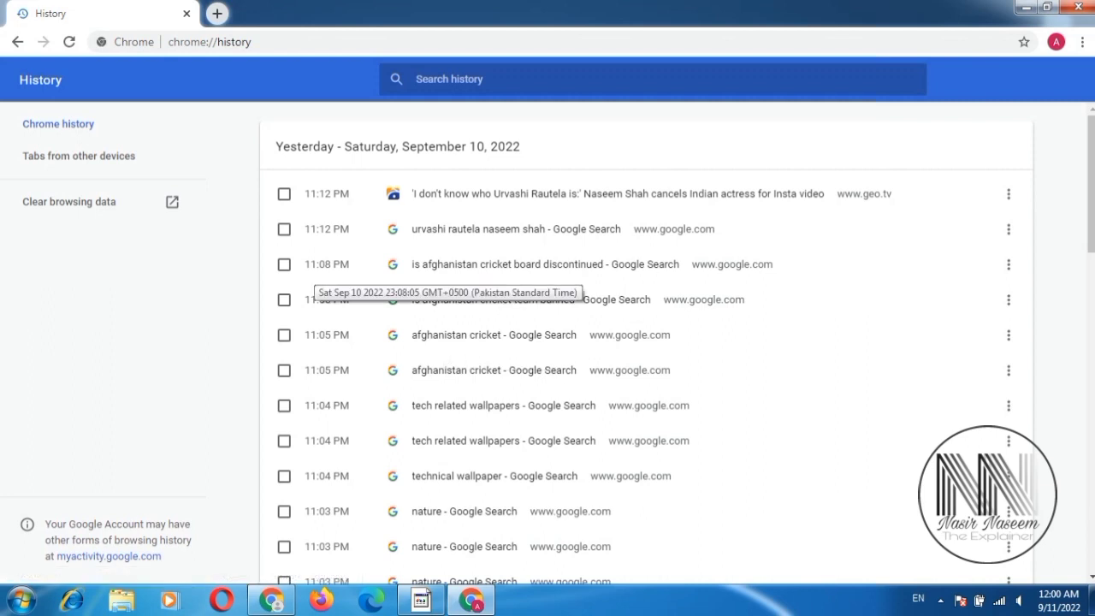
left_click(284, 194)
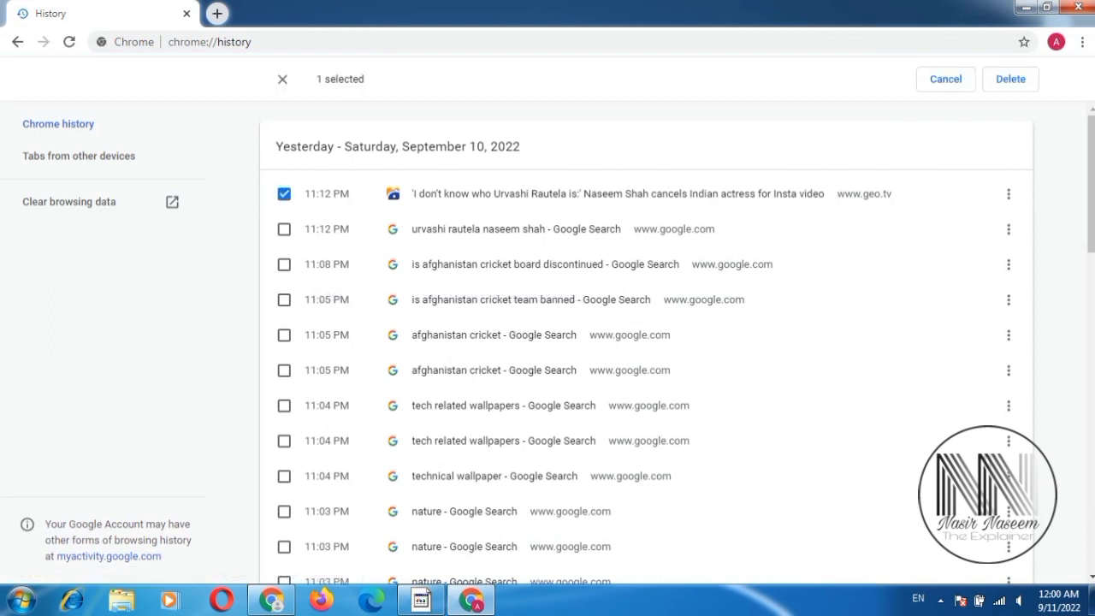
left_click(284, 228)
left_click(284, 264)
left_click(284, 300)
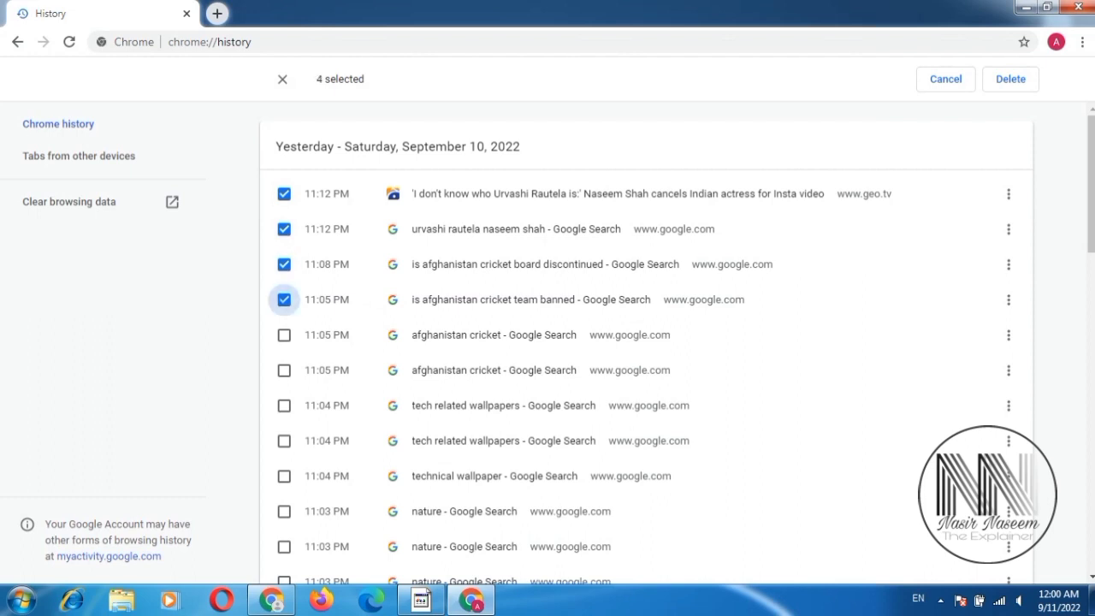
left_click(284, 335)
left_click(285, 370)
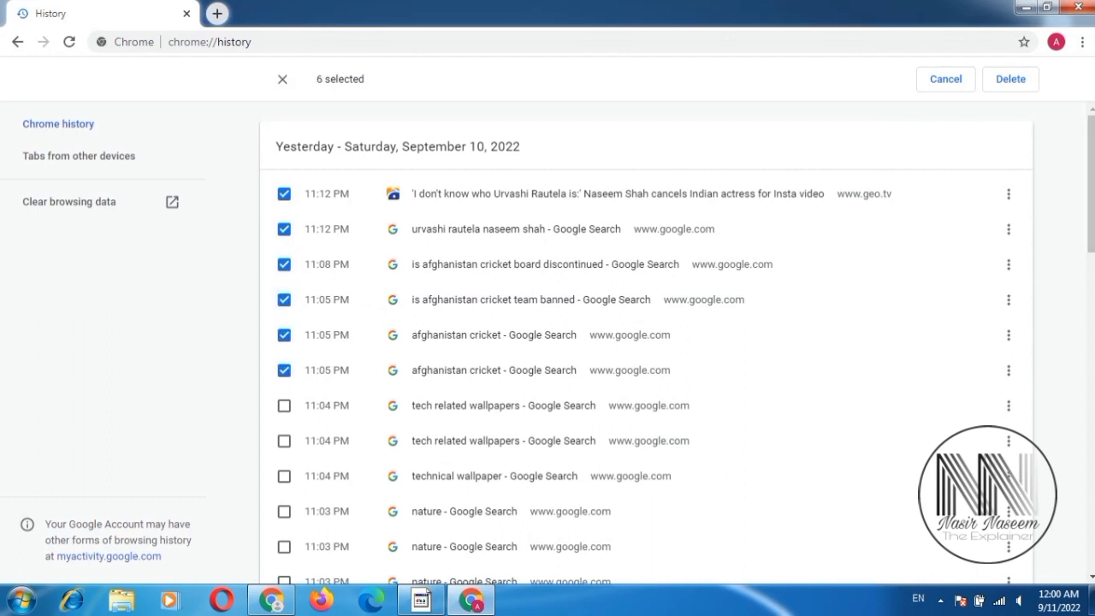
left_click(1009, 193)
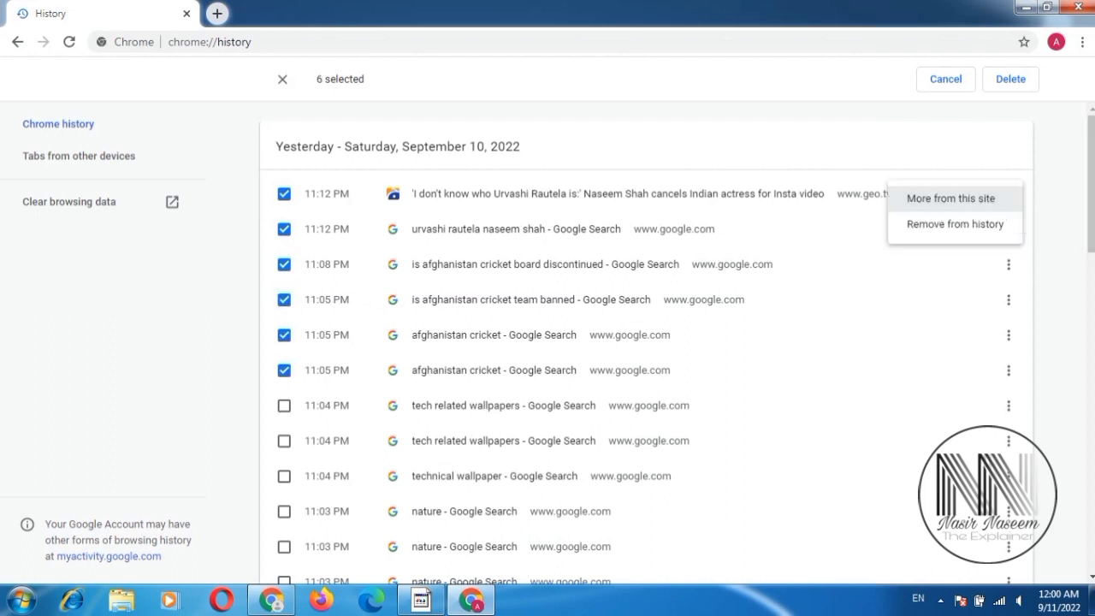
key("Escape")
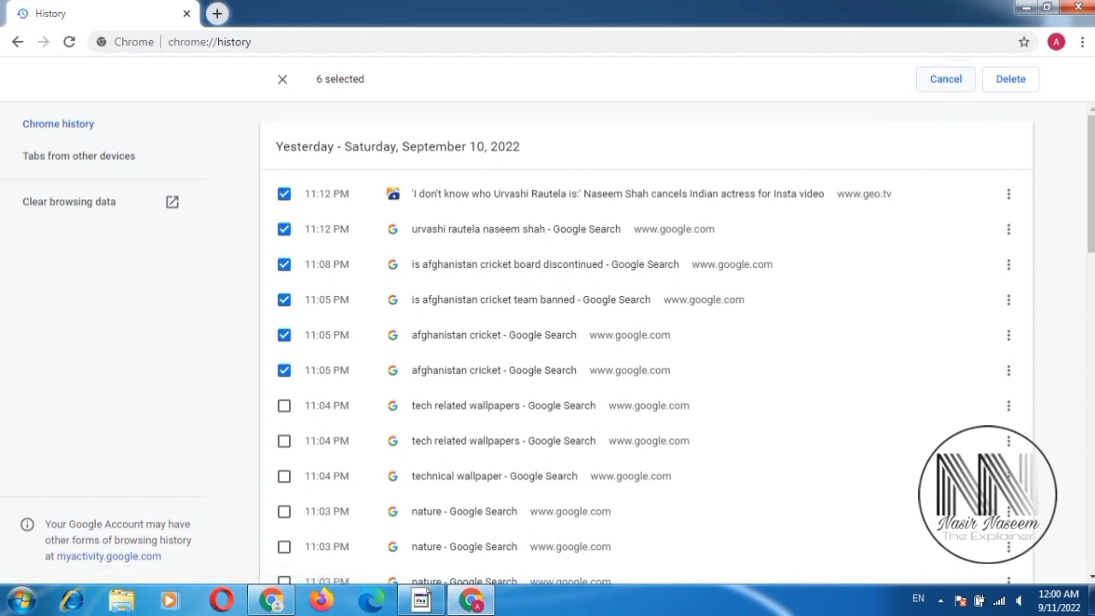
left_click(946, 79)
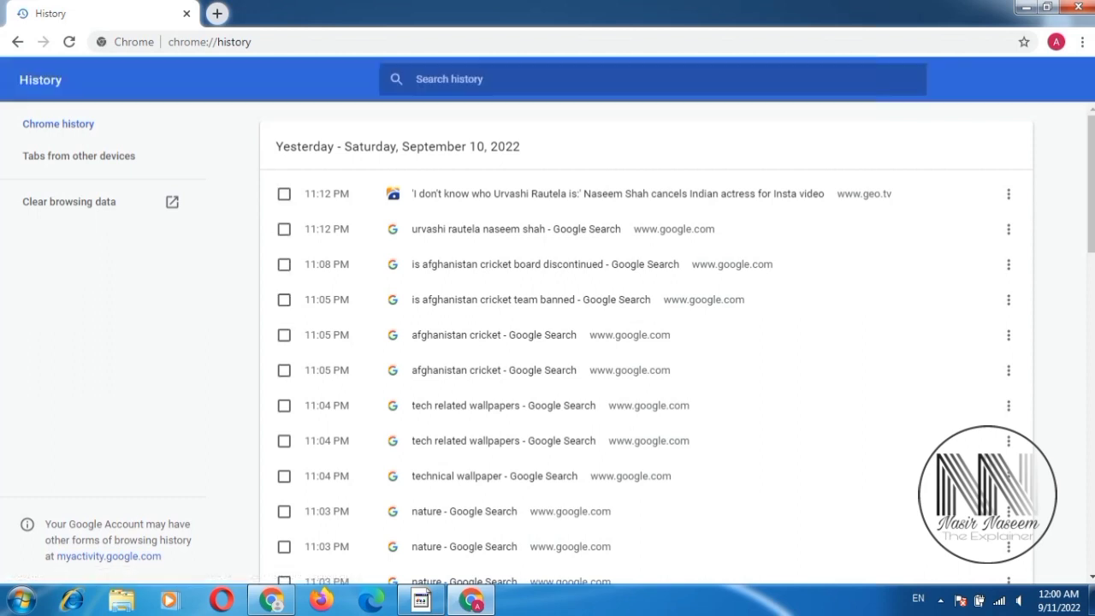
Step: Select the top three history entries and delete them, leaving the 11:05 PM cricket search first
left_click(284, 193)
left_click(285, 228)
left_click(284, 265)
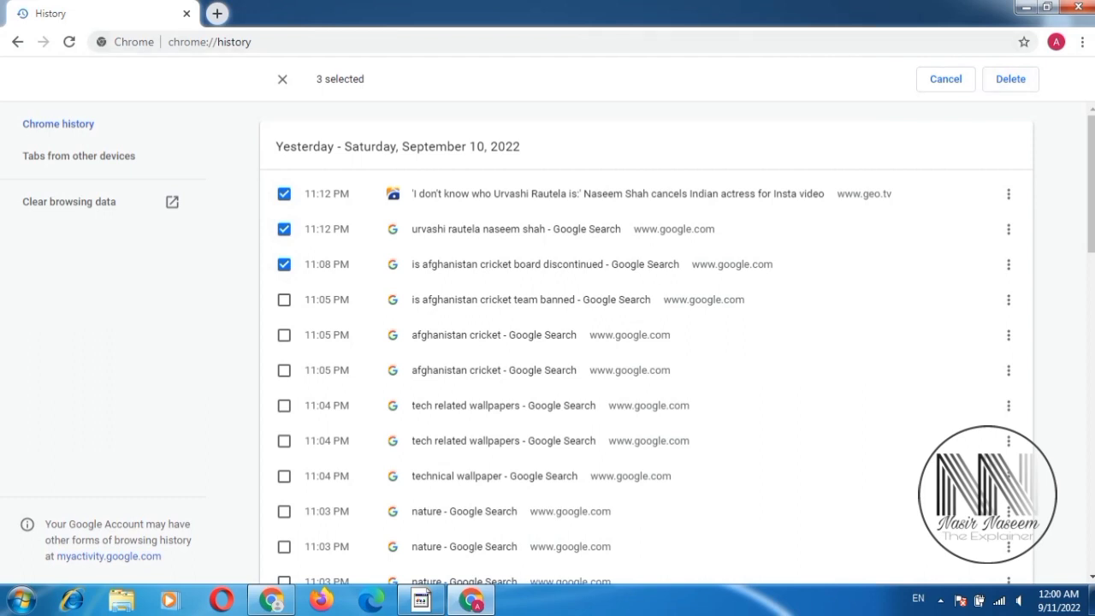
key("Delete")
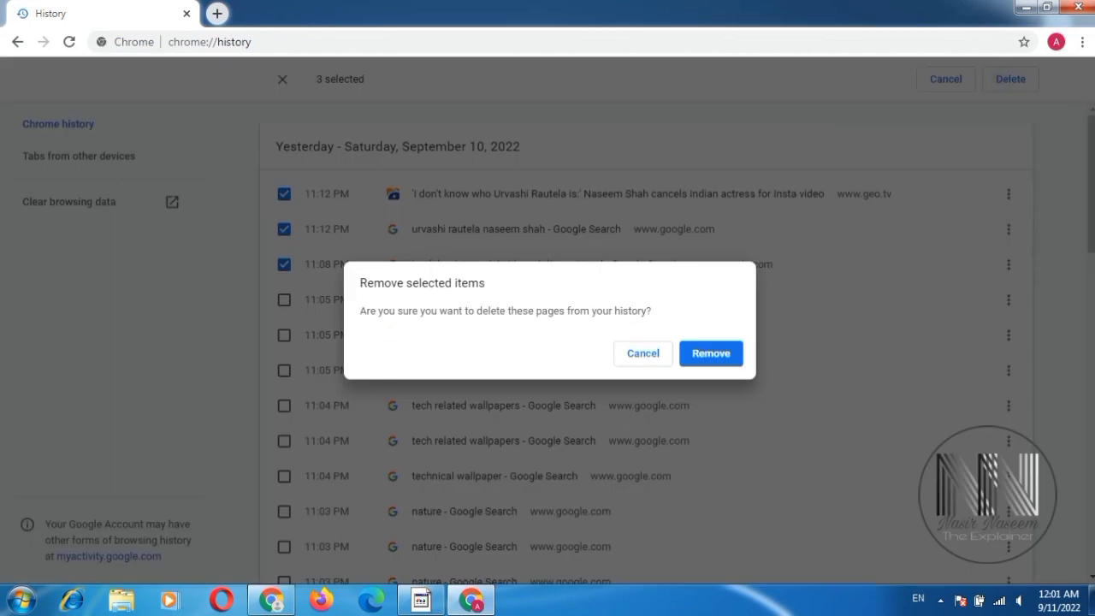
key("Return")
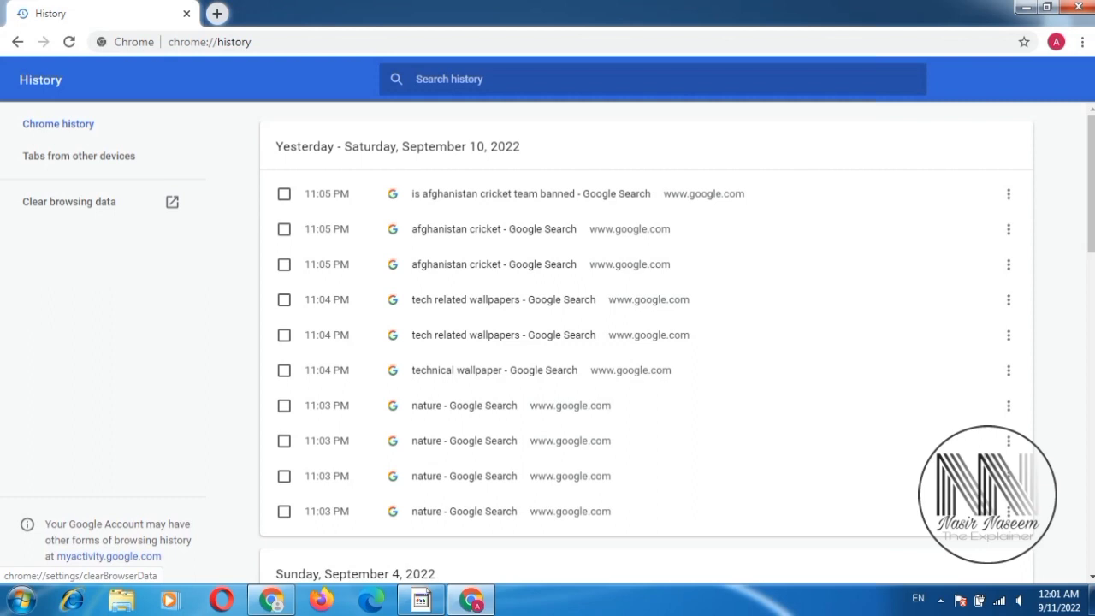
Step: Clear browsing data for the Last hour, then close the Settings tab
left_click(69, 202)
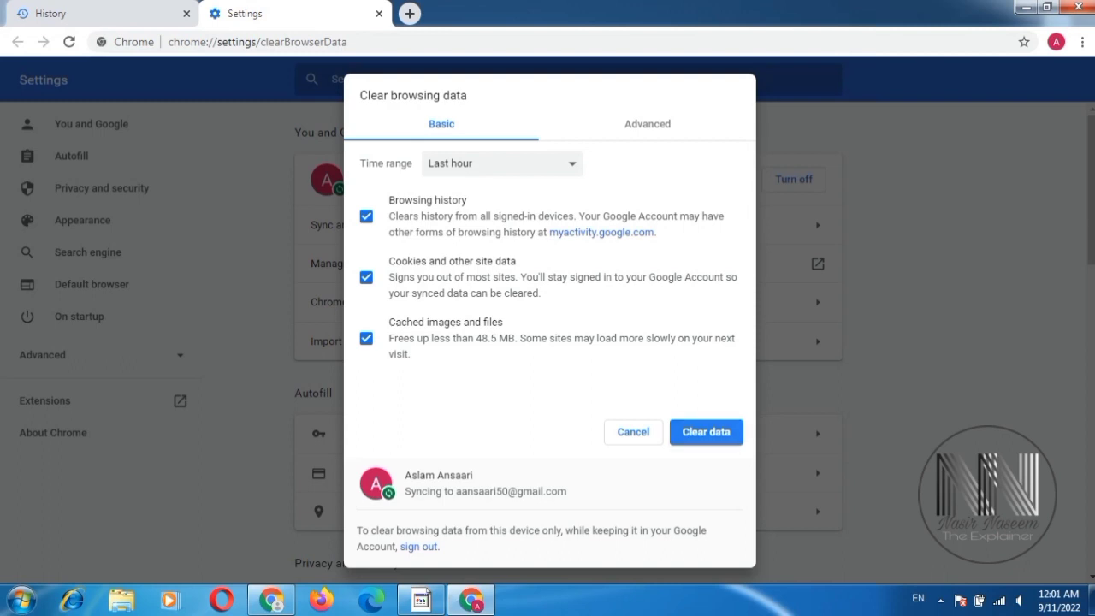
key("Return")
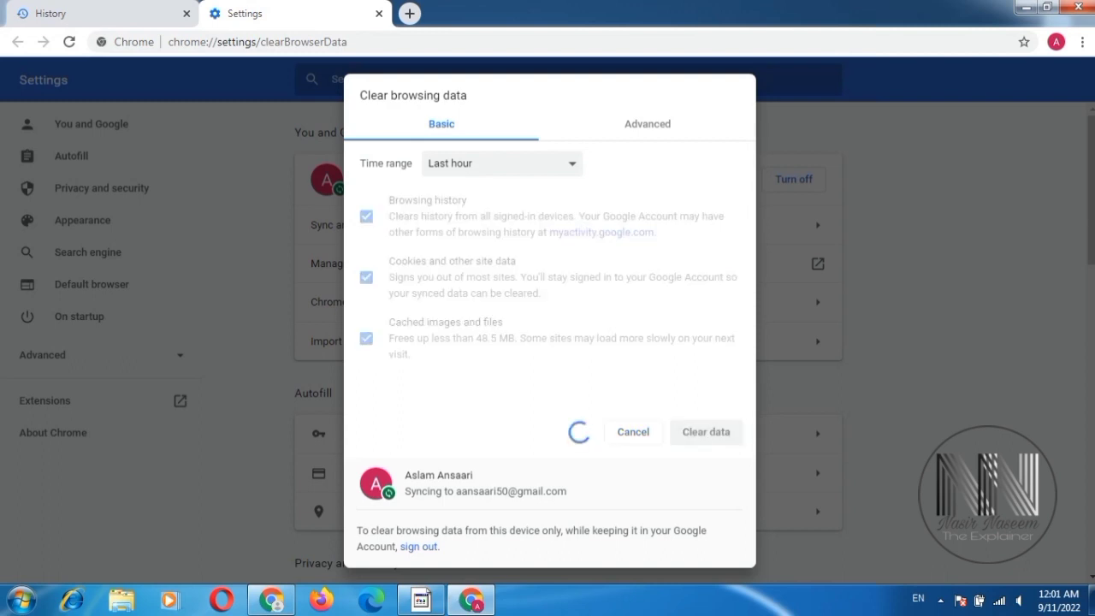
key("Return")
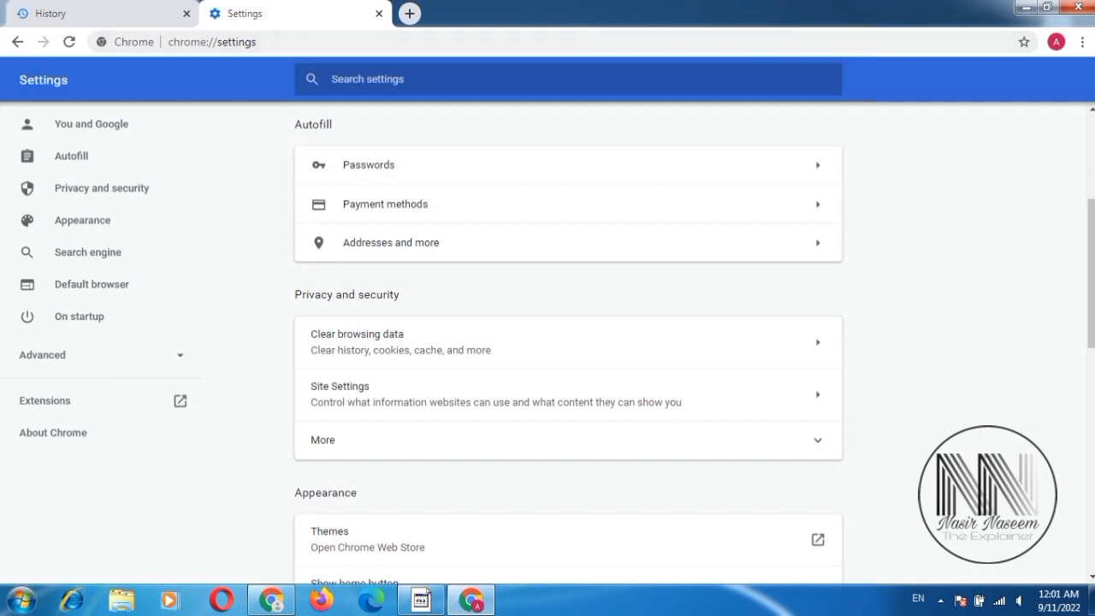
left_click(379, 12)
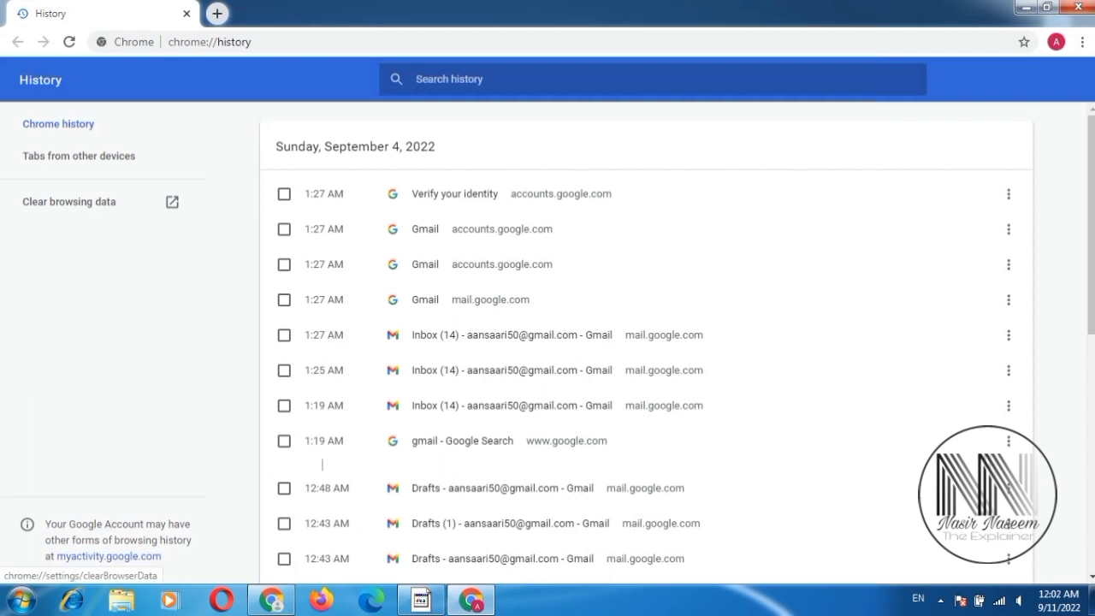
Step: Clear browsing data with the time range set to Last 7 days
left_click(69, 202)
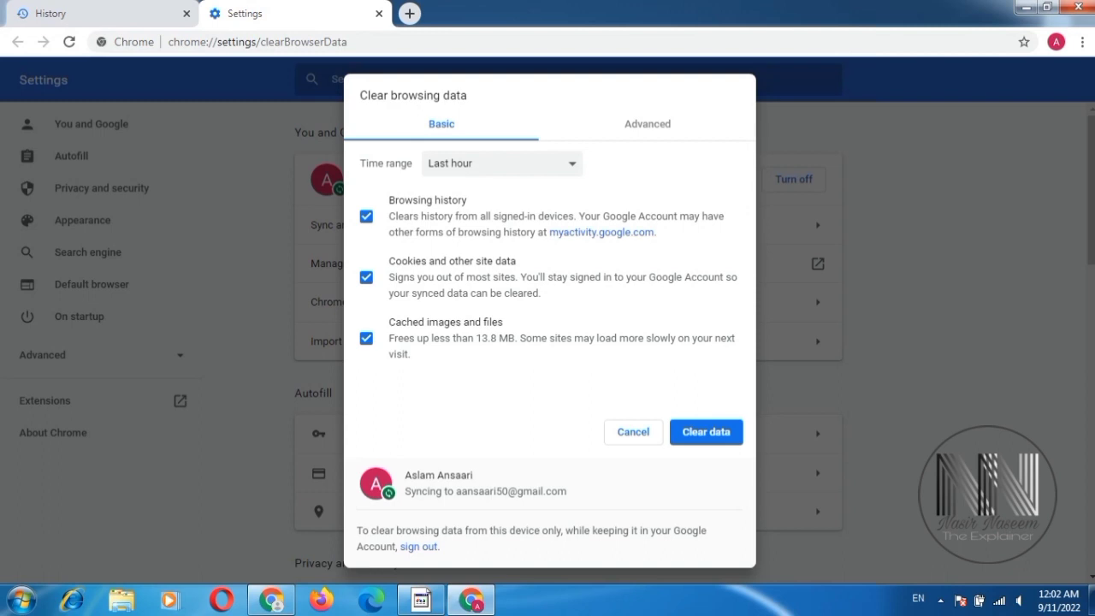
left_click(501, 162)
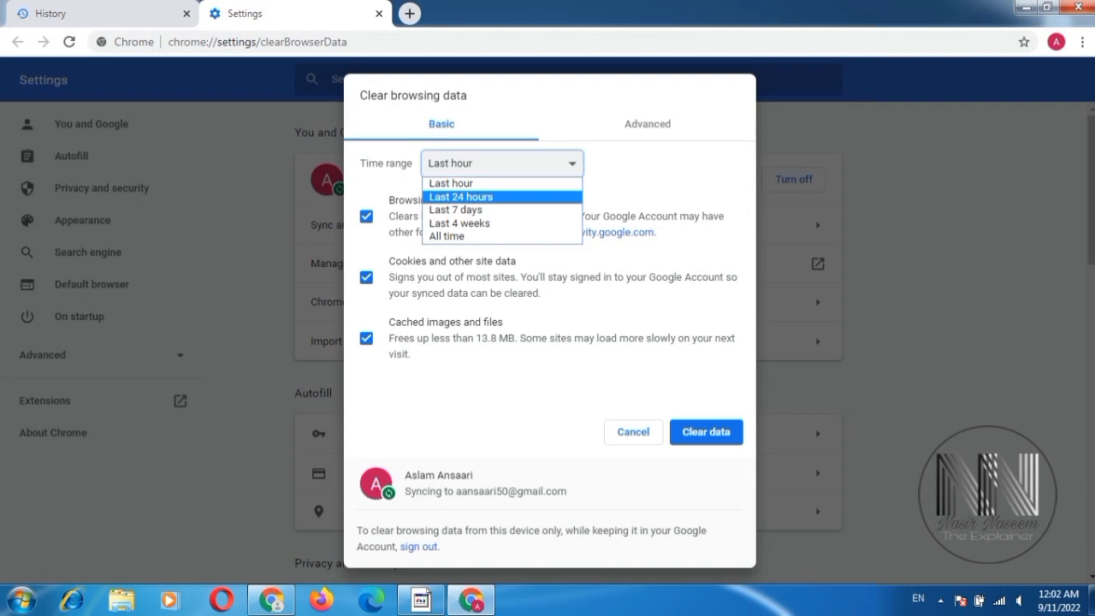
left_click(460, 197)
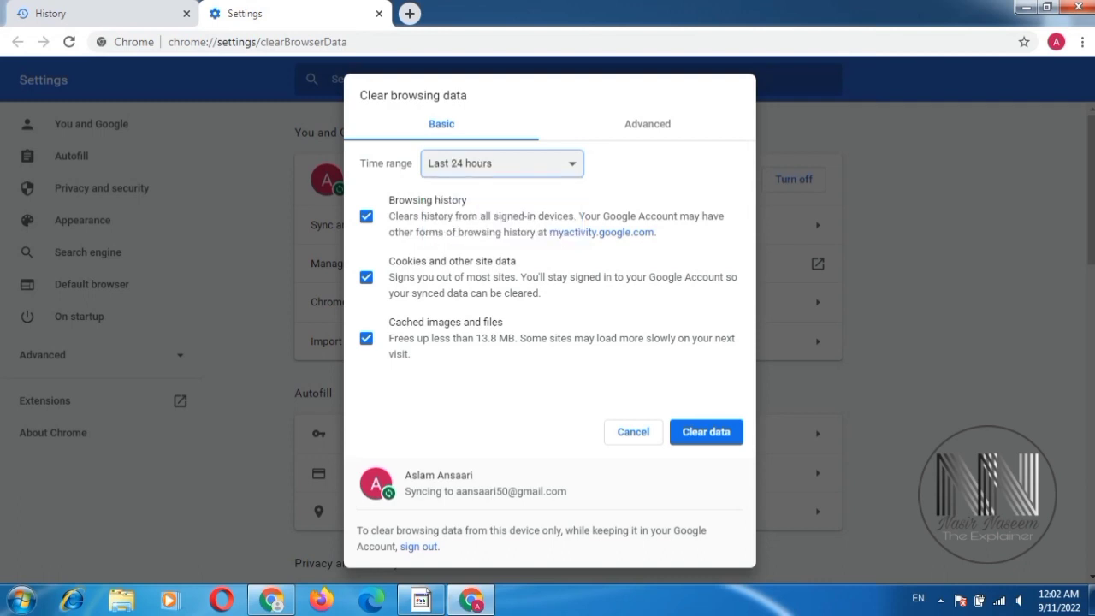
left_click(502, 162)
left_click(456, 209)
left_click(502, 162)
left_click(460, 223)
left_click(502, 162)
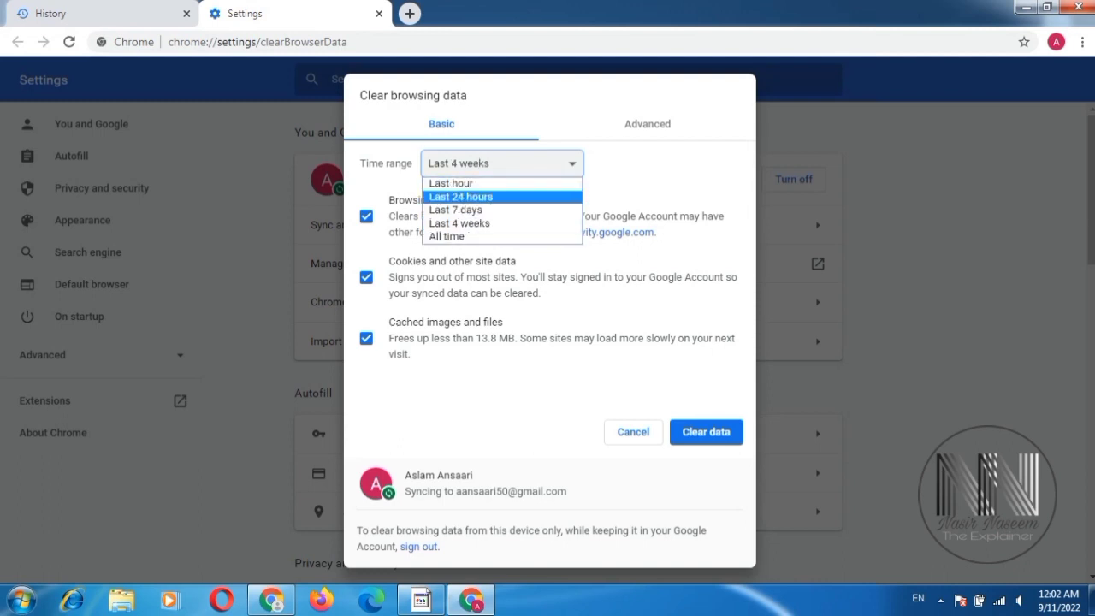
left_click(456, 210)
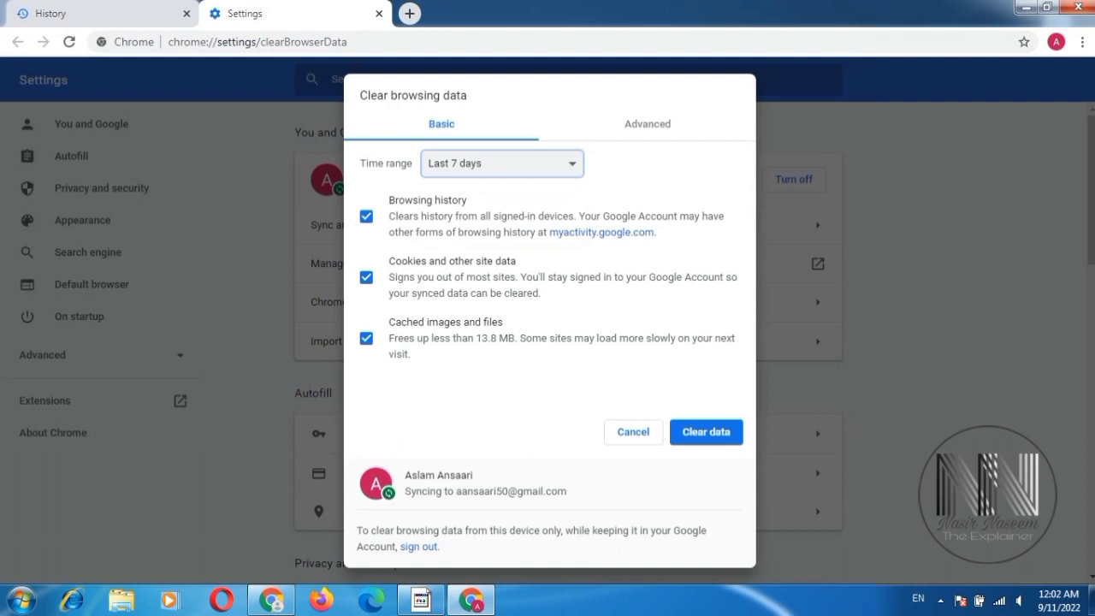
left_click(706, 431)
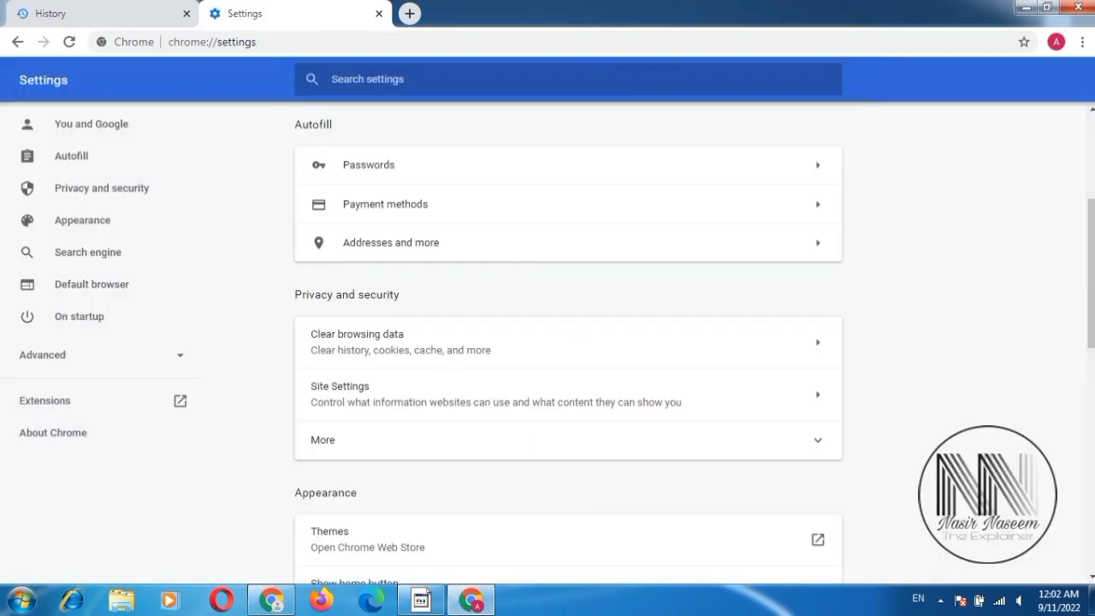
Step: Close the Settings tab and then the window with the emptied History page
left_click(379, 14)
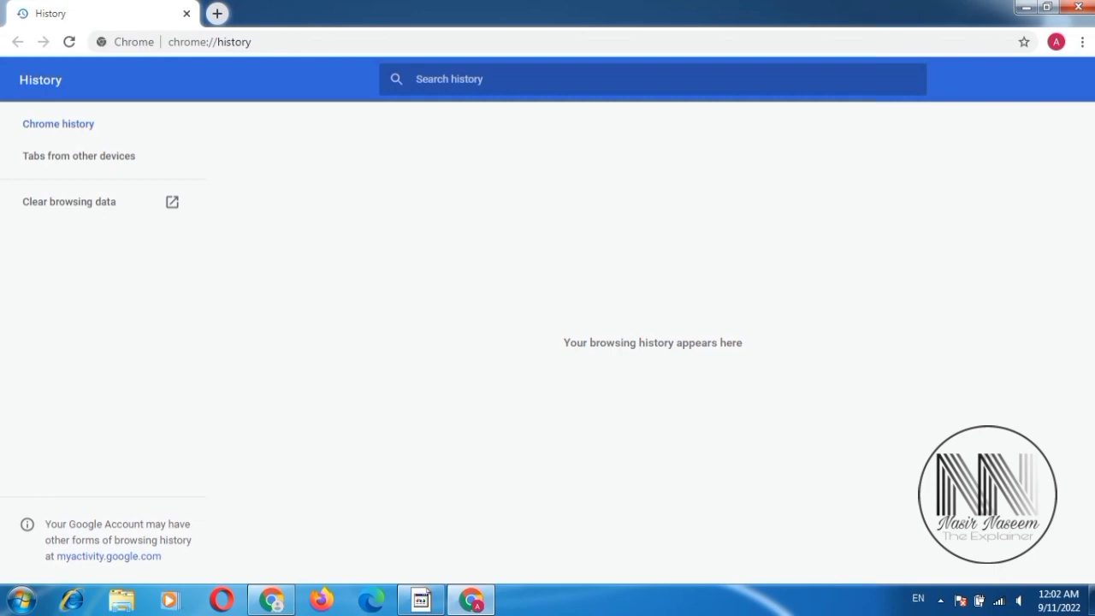
left_click(1078, 7)
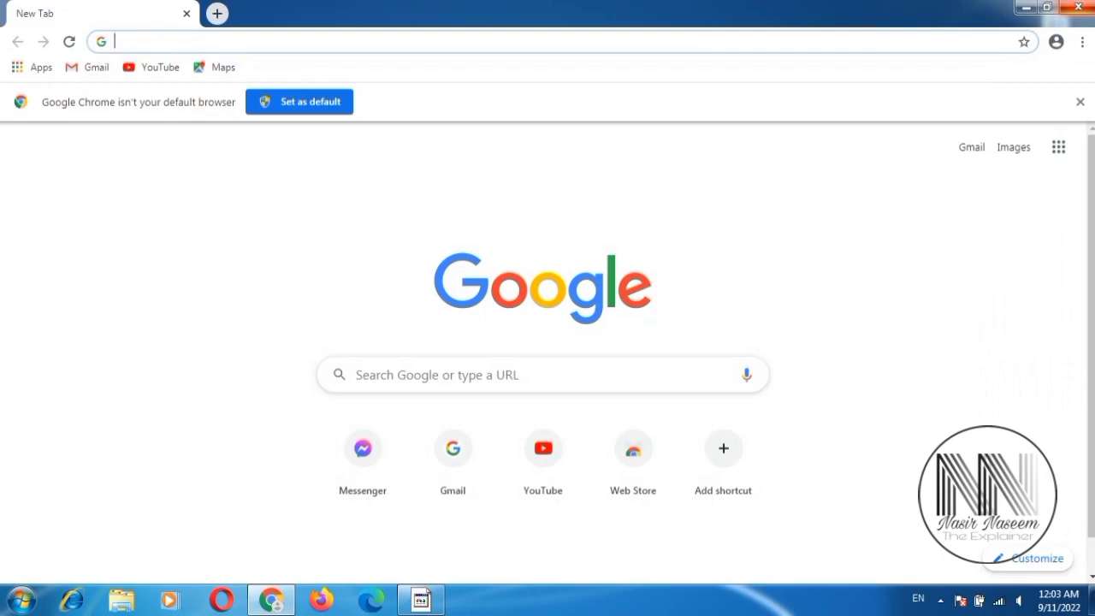